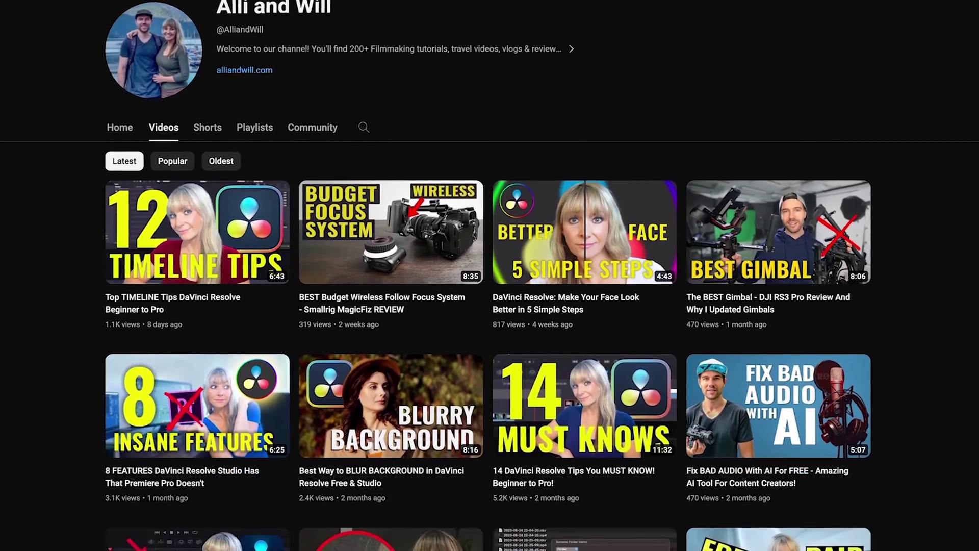
- Switch to the Fairlight page and set the out point at the end of Fan Noise.mp4
scroll(489, 305, "down", 12)
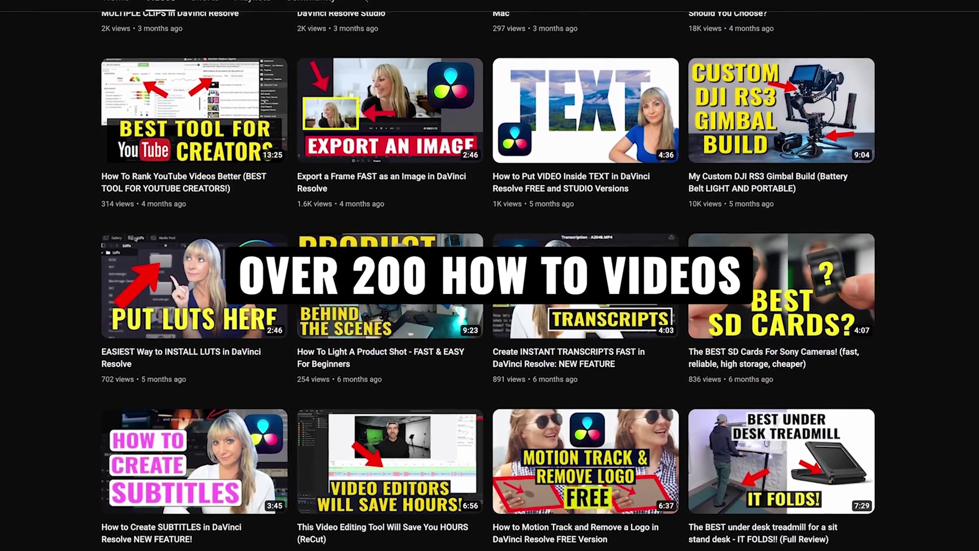
scroll(489, 306, "down", 10)
scroll(490, 306, "down", 3)
scroll(490, 306, "down", 15)
scroll(490, 306, "down", 1)
scroll(490, 306, "down", 3)
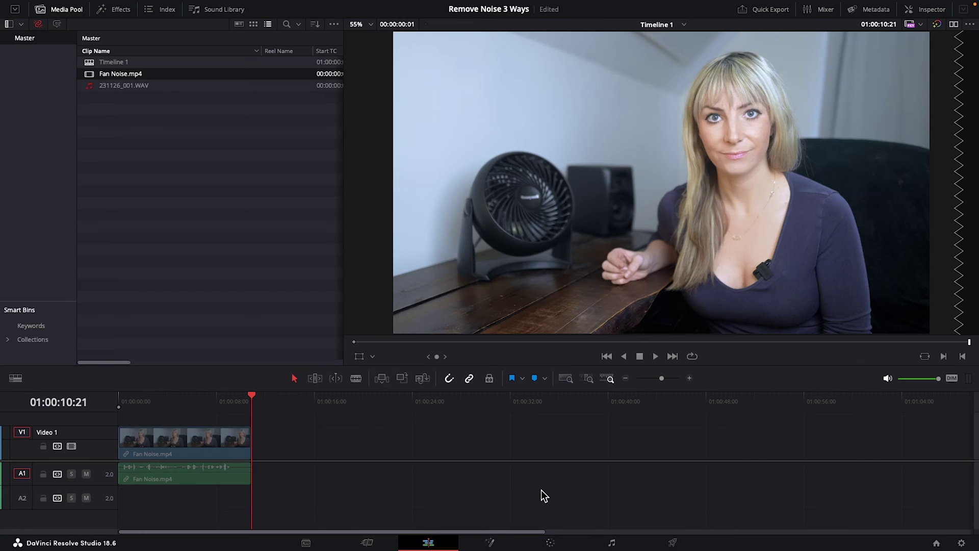
left_click(611, 544)
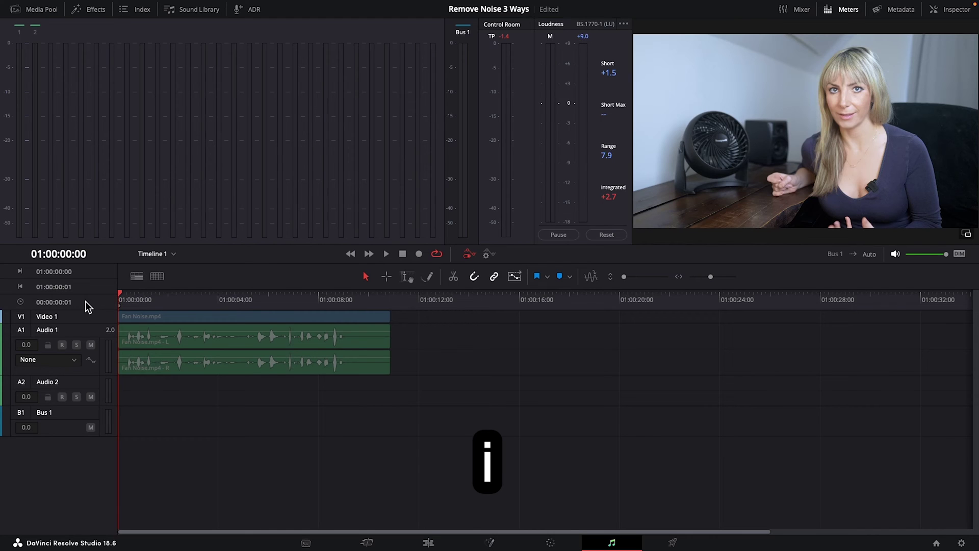
key("End")
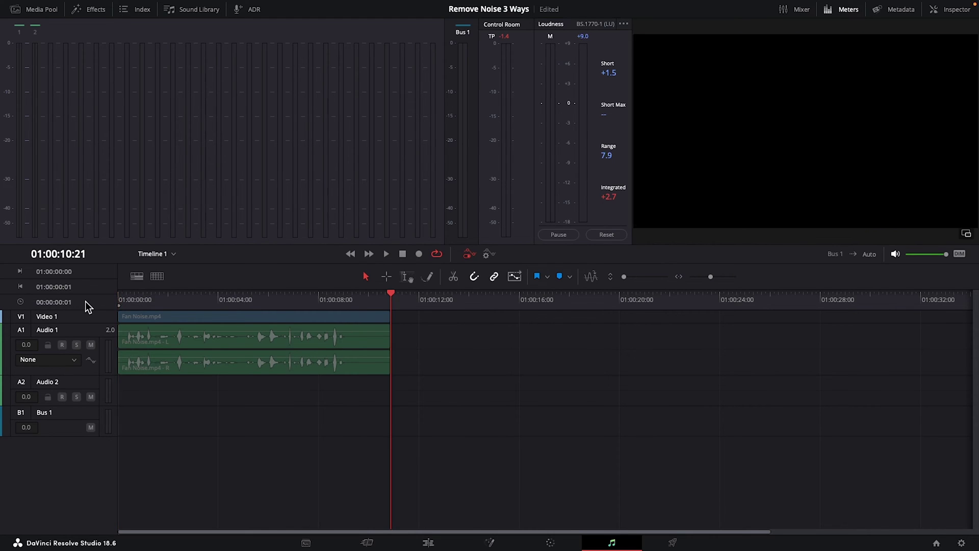
key("o")
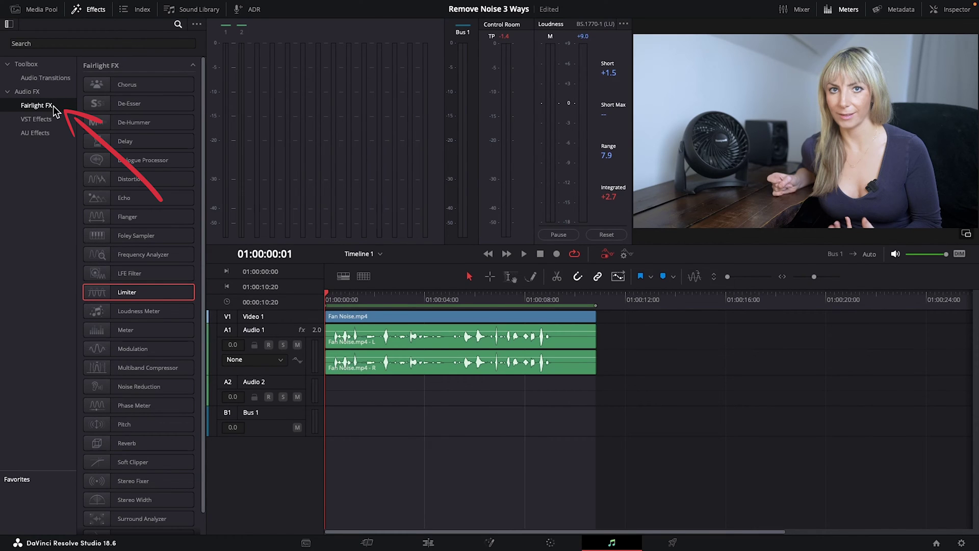
- Search the effects for 'noise' and drag Noise Reduction onto the Audio 1 clip
left_click(178, 25)
left_click(178, 24)
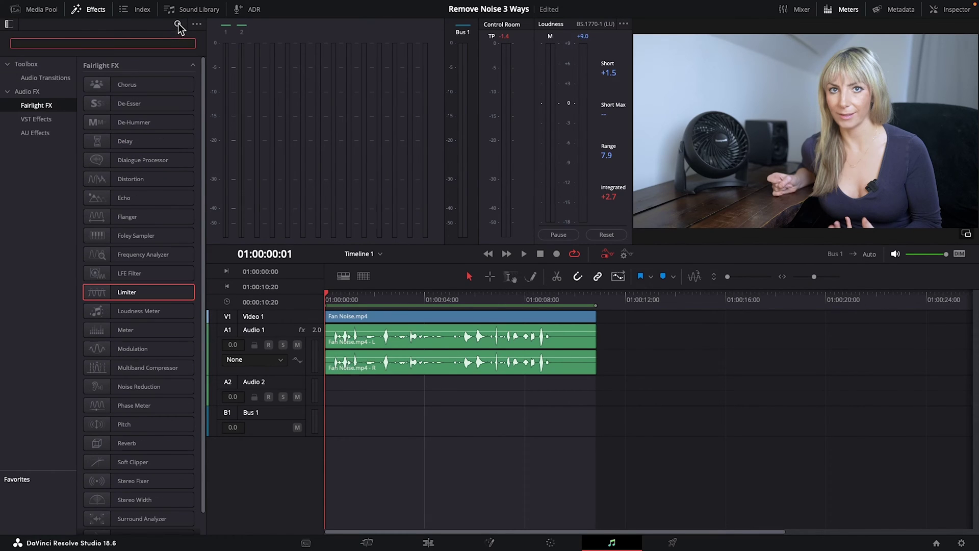
type("noise")
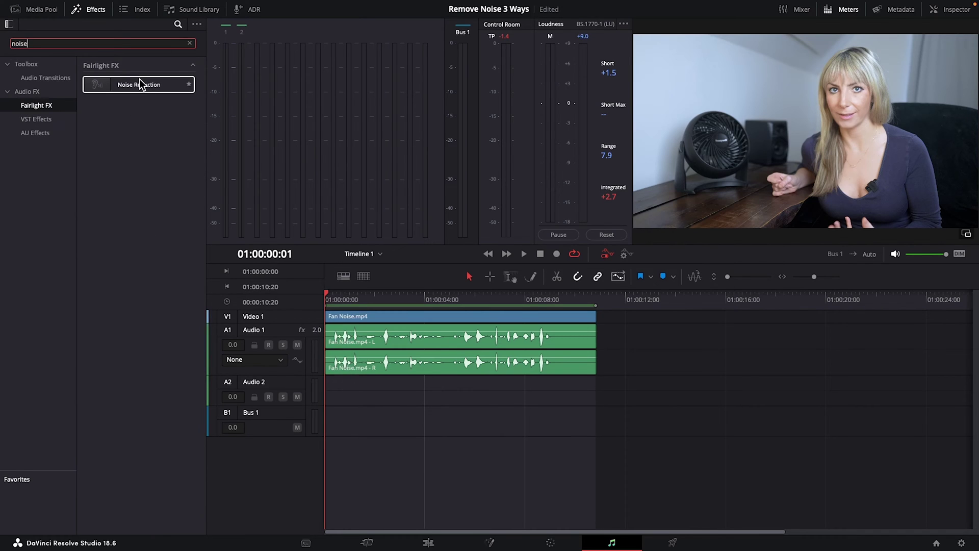
left_click_drag(111, 88, 397, 344)
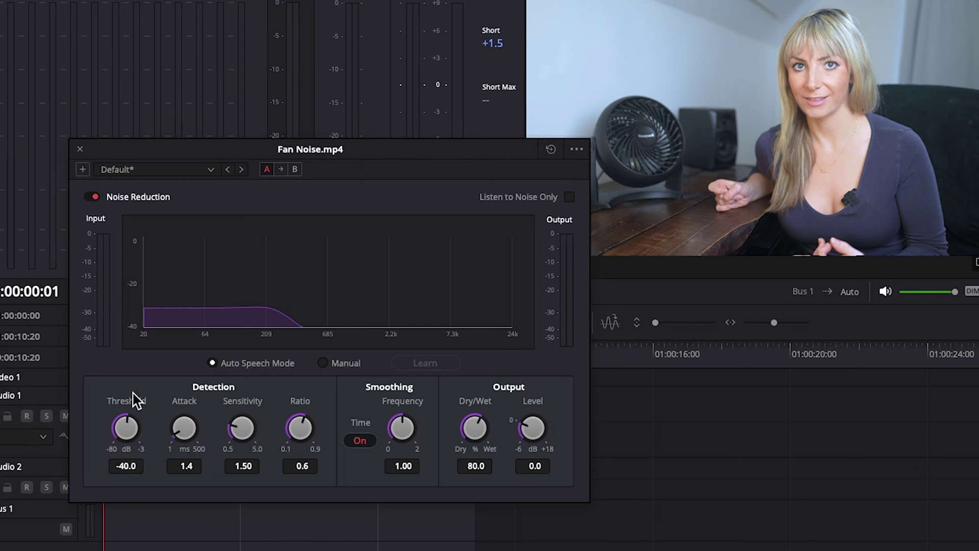
- Play the clip, bypassing Noise Reduction and re-enabling it to compare, then stop playback
key("space")
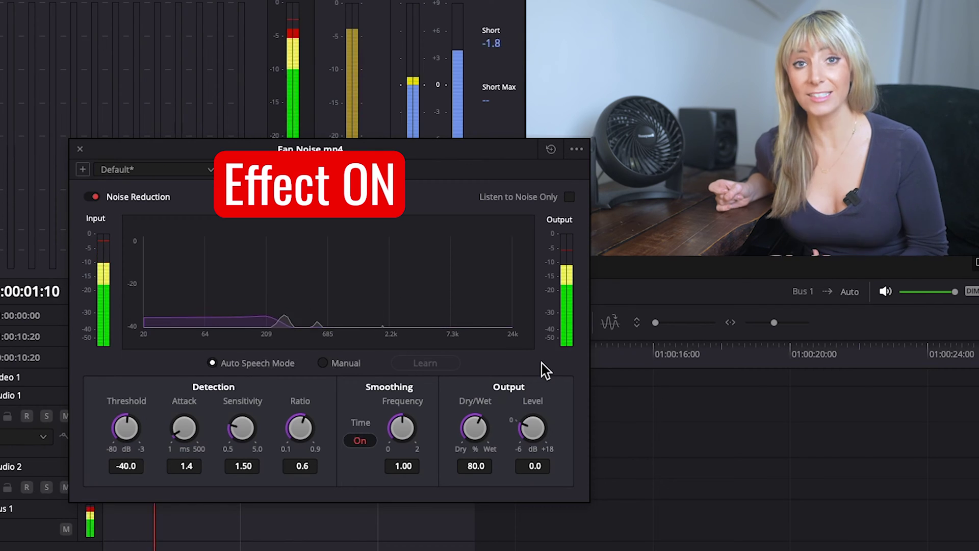
left_click(92, 196)
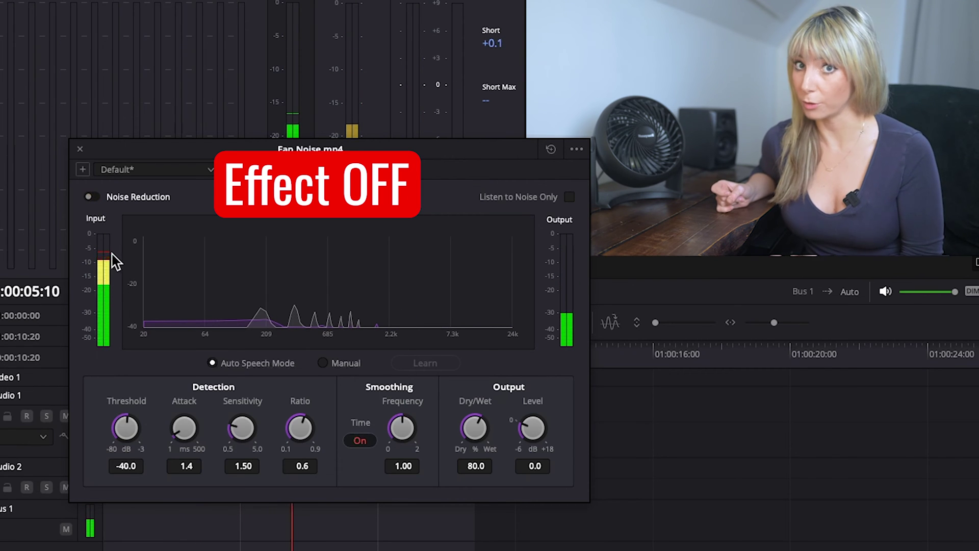
left_click(92, 198)
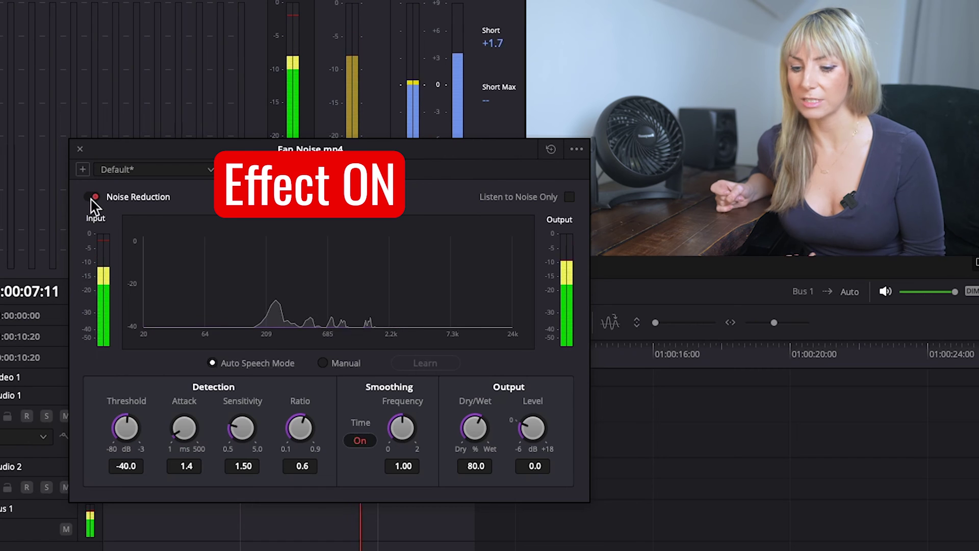
key("space")
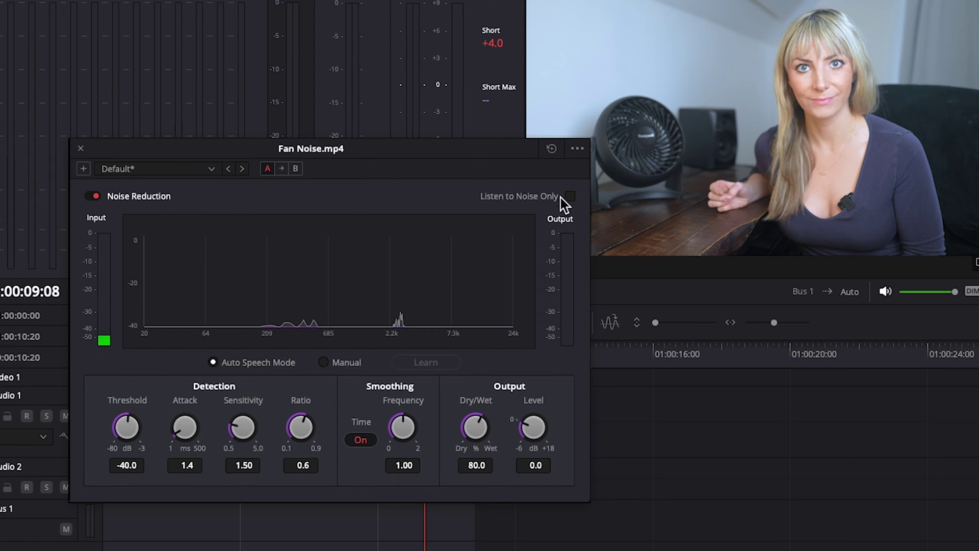
left_click(575, 196)
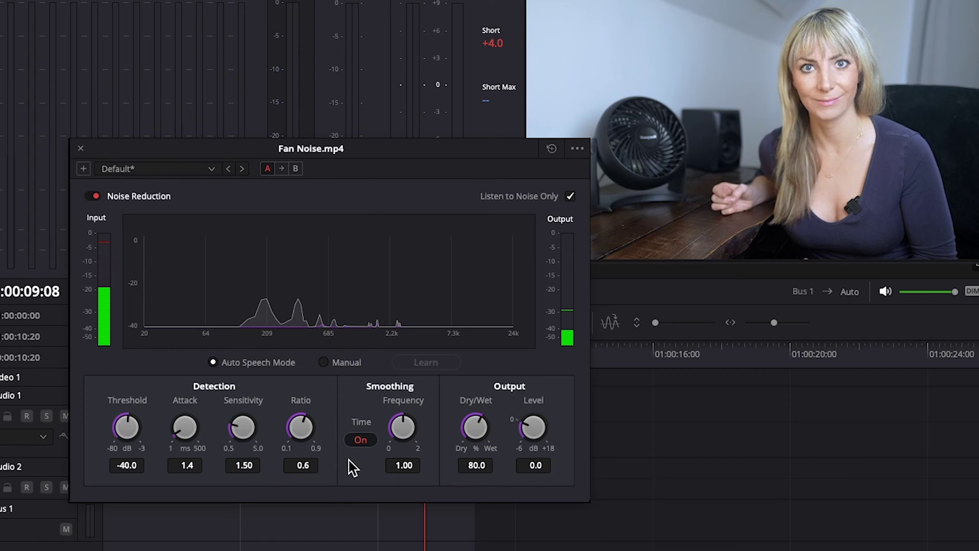
left_click(570, 196)
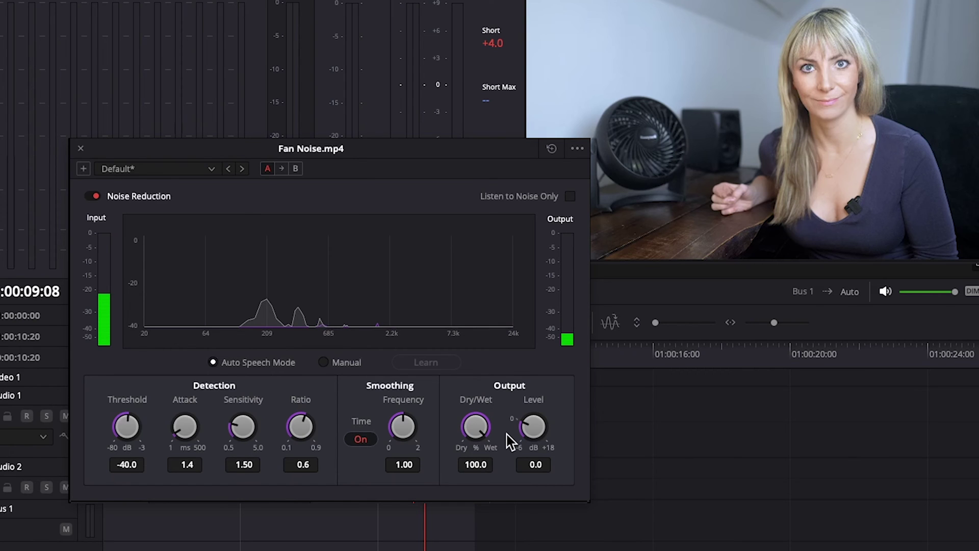
- Turn the Noise Reduction Dry/Wet knob down from 80.0 to 61.3
scroll(486, 437, "down", 2)
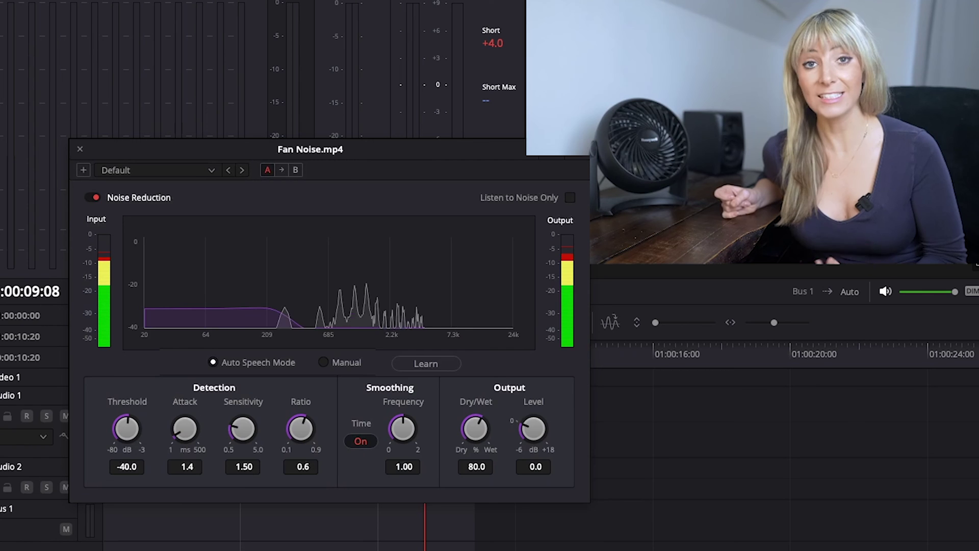
left_click_drag(480, 431, 313, 470)
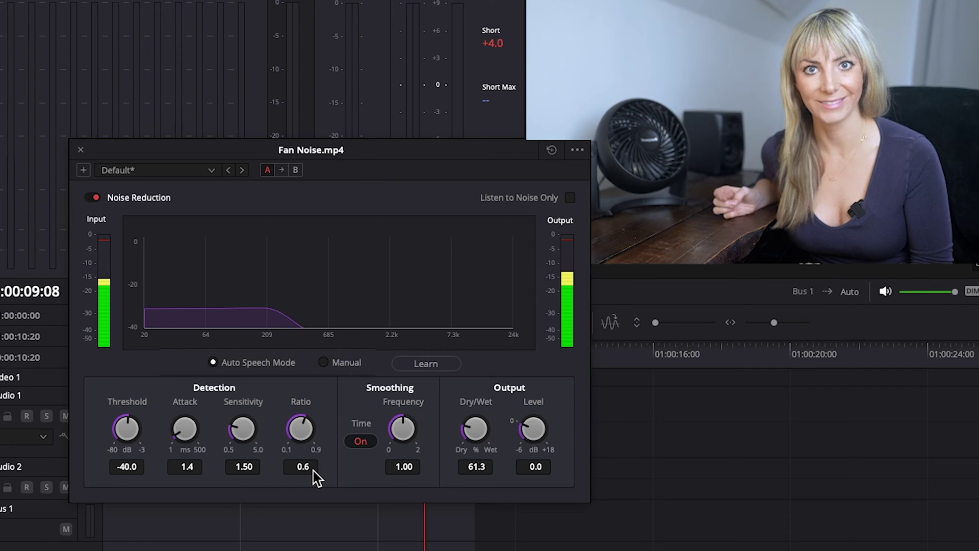
- Reset Noise Reduction to defaults, then enable Learn to sample the fan noise profile
left_click(551, 149)
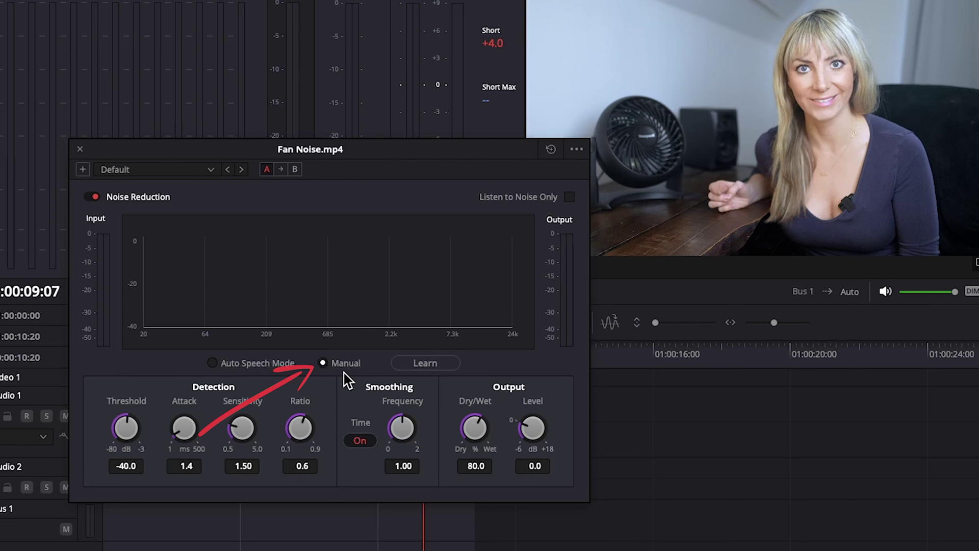
left_click_drag(335, 115, 75, 14)
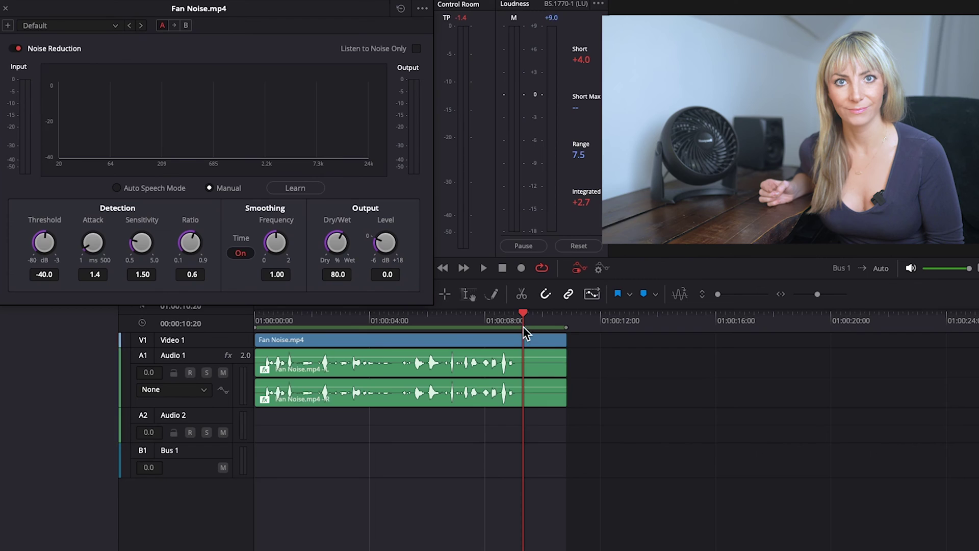
left_click_drag(523, 331, 516, 325)
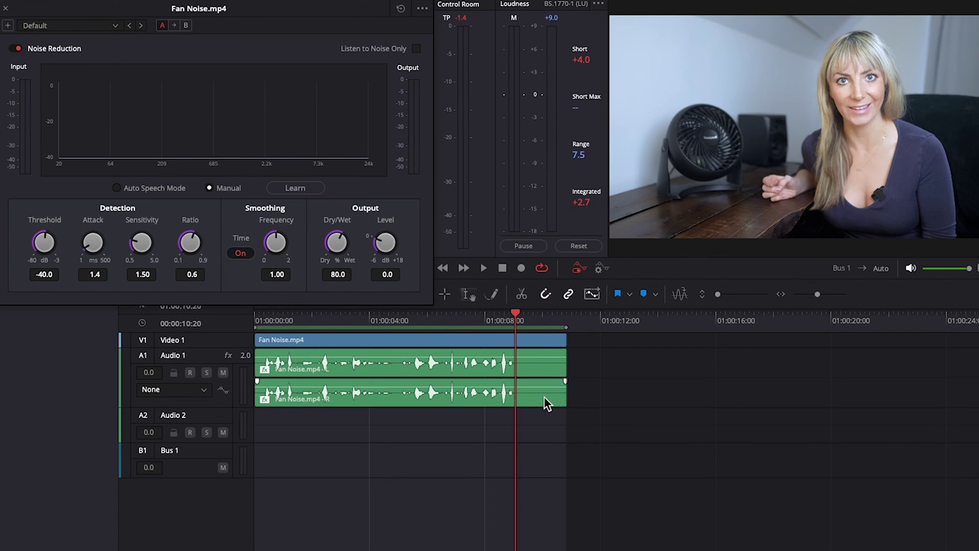
left_click(298, 188)
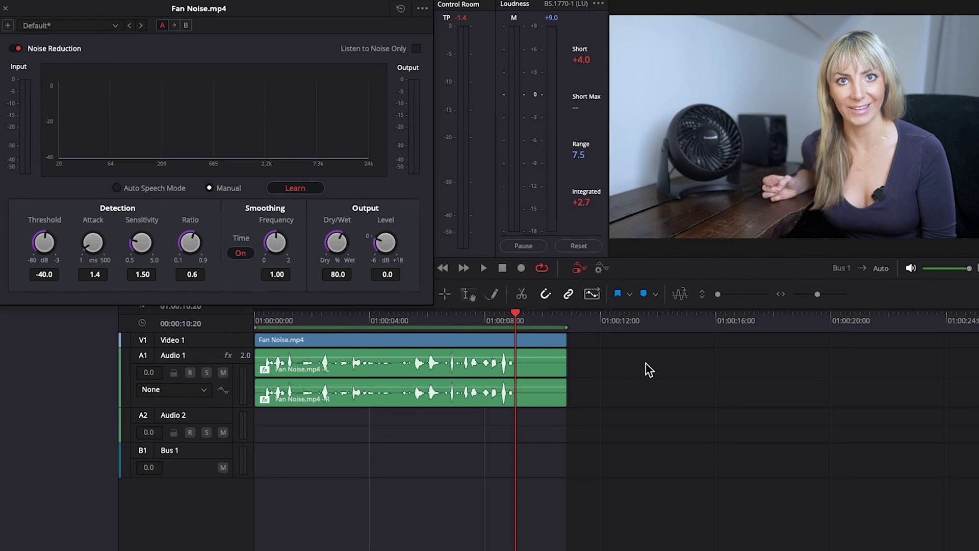
key("space")
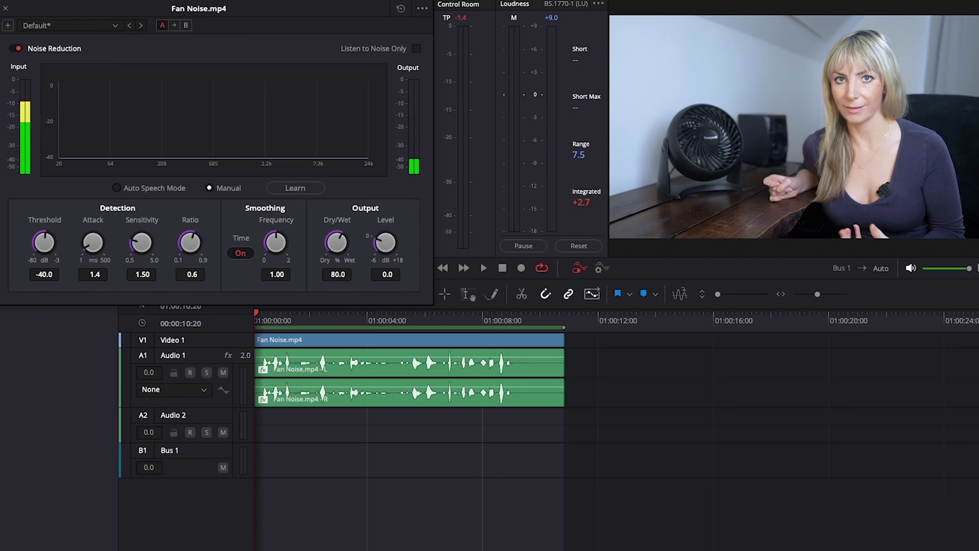
- Play the clip while toggling Noise Reduction off, on, and off again to compare
key("space")
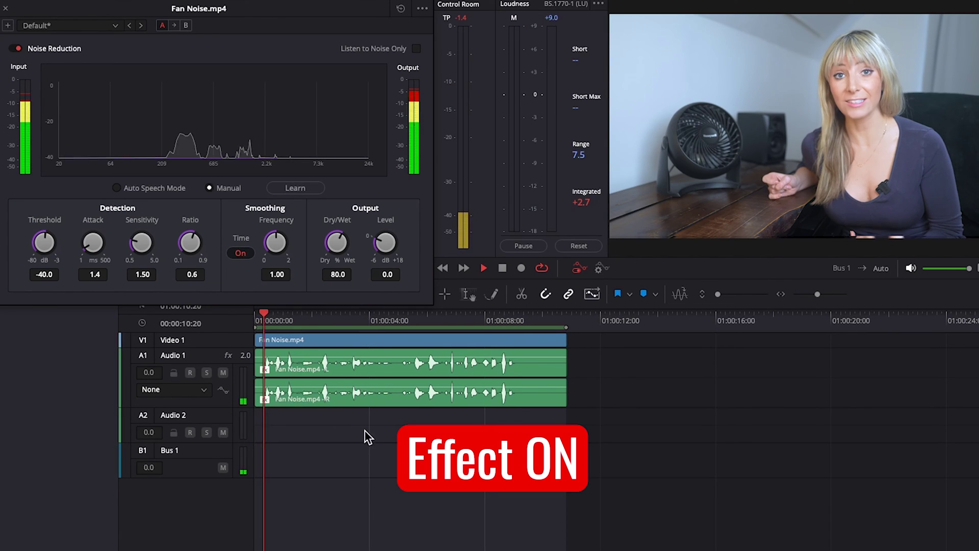
left_click(15, 48)
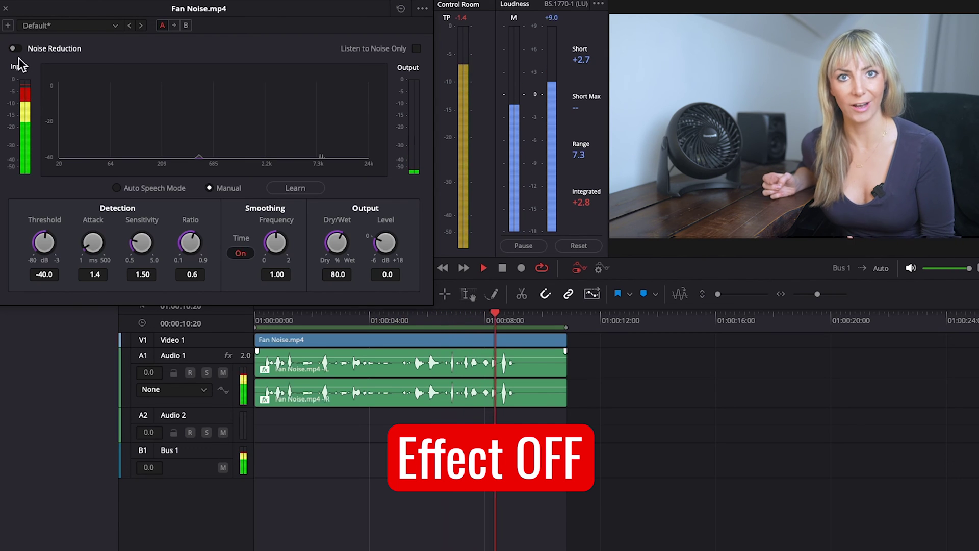
left_click(19, 48)
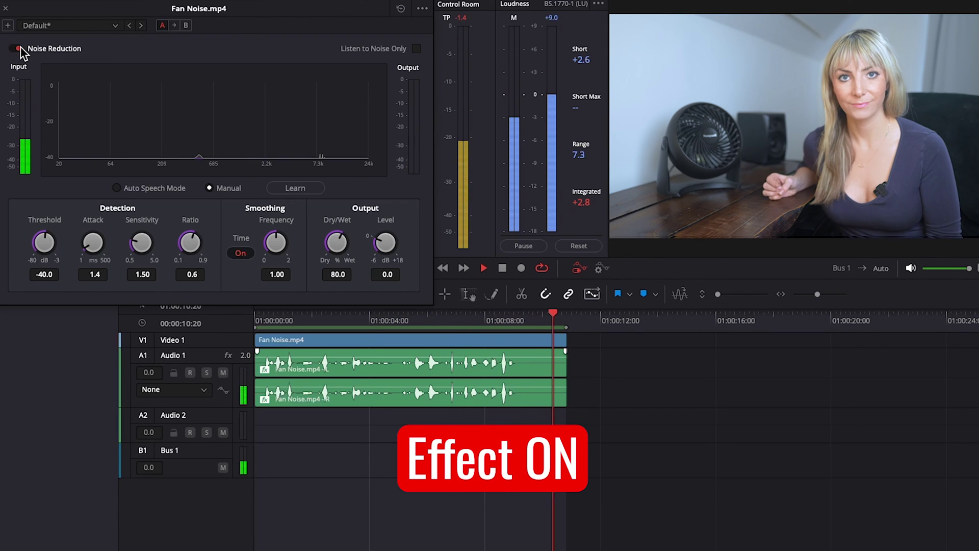
left_click(17, 48)
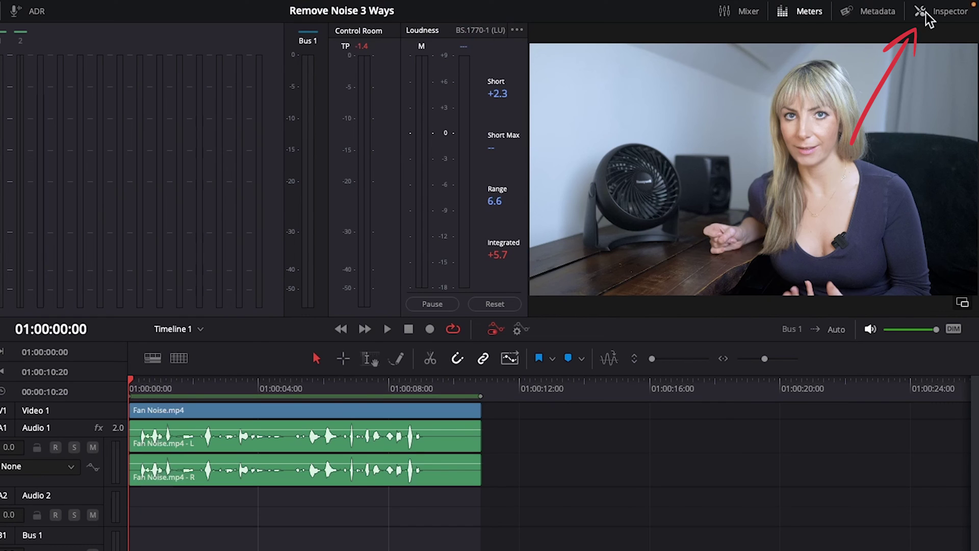
- Enable Voice Isolation in the Inspector's Audio tab, compare off and on, leaving Amount at 100
left_click(924, 15)
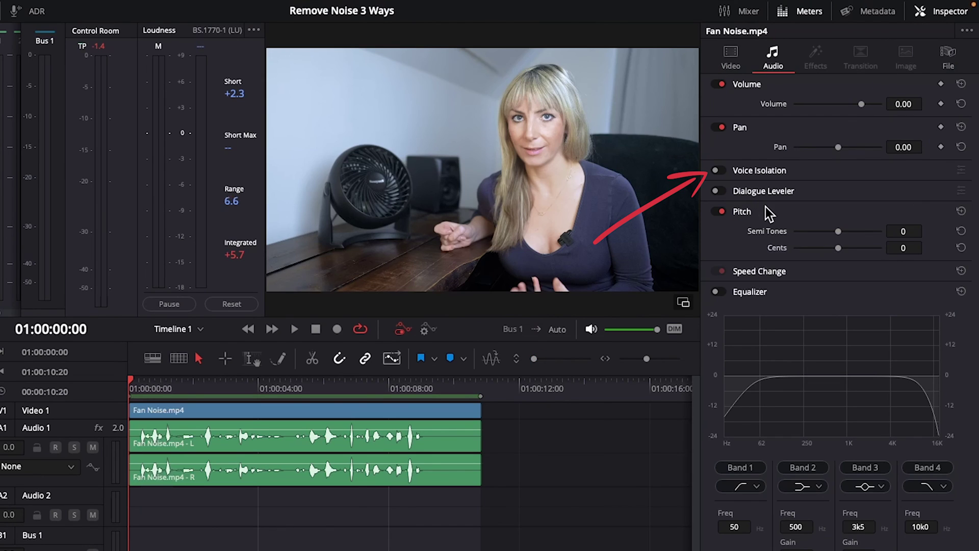
left_click(729, 173)
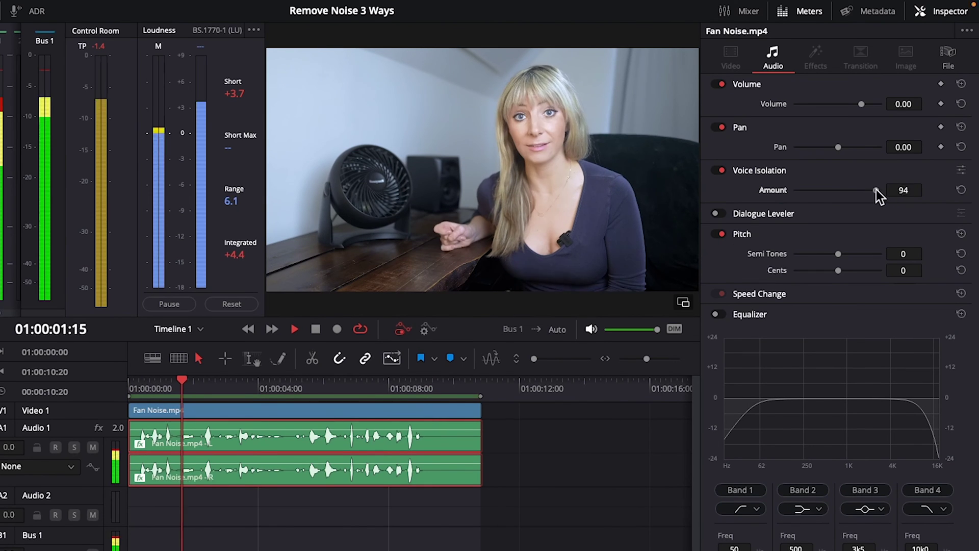
left_click_drag(841, 191, 859, 194)
left_click(720, 170)
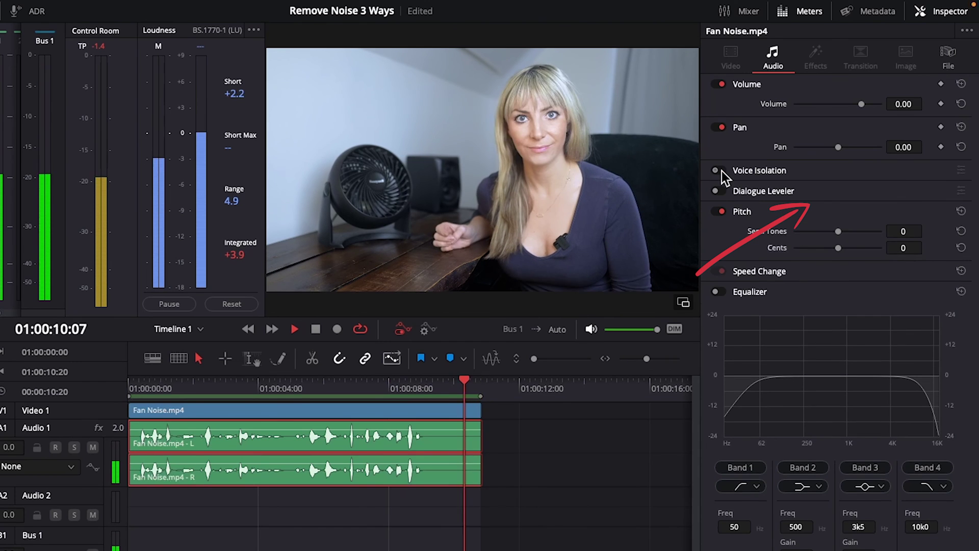
left_click(721, 170)
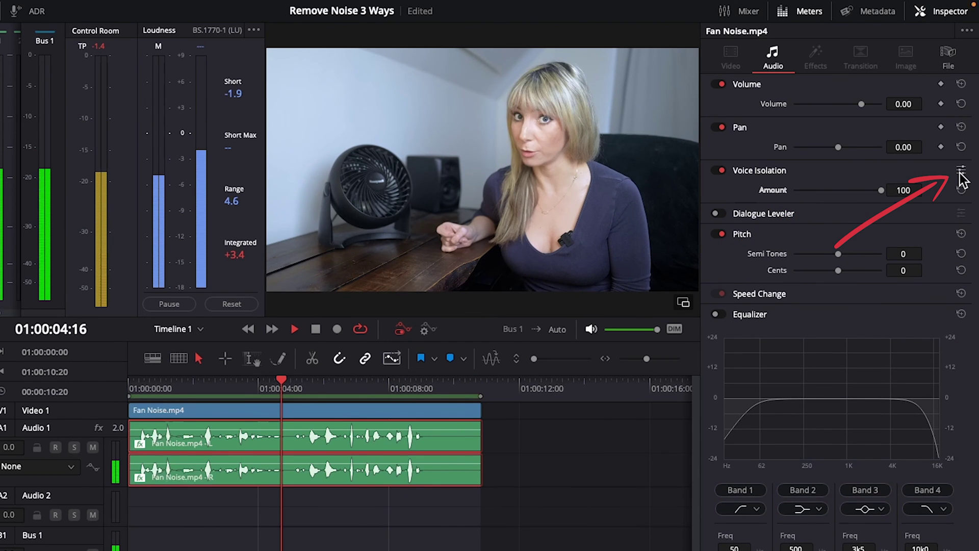
left_click(960, 171)
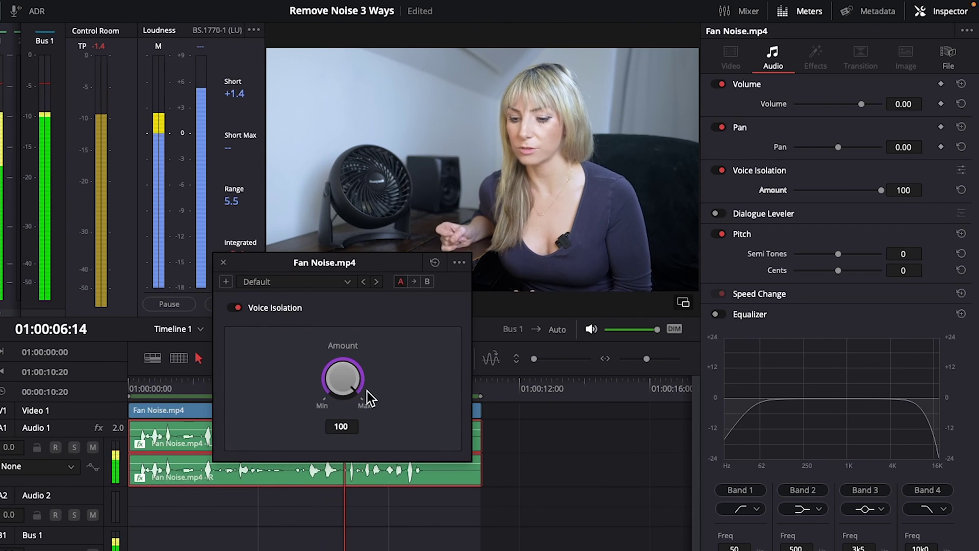
- Adjust the Voice Isolation Amount knob while toggling it off and on, settling at 71
left_click_drag(367, 391, 246, 321)
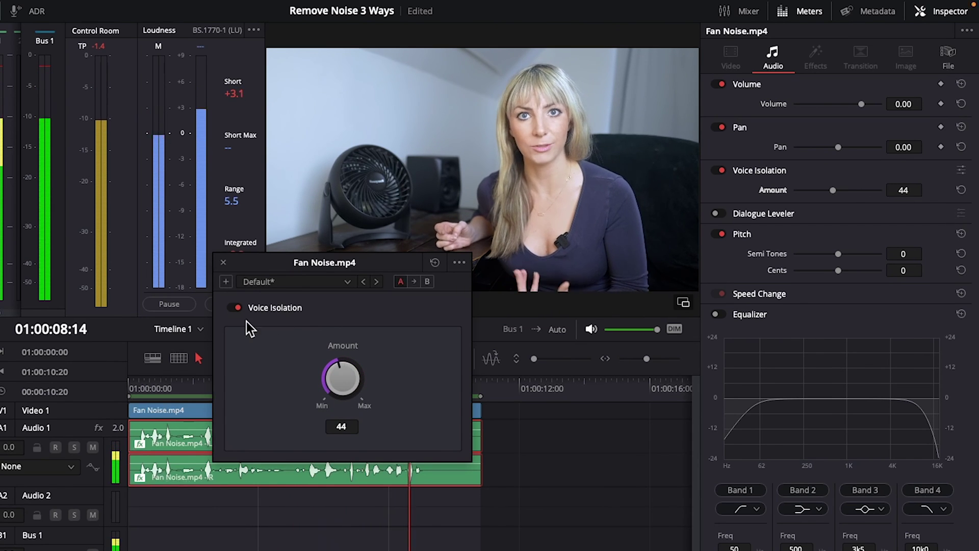
left_click(235, 306)
left_click(233, 306)
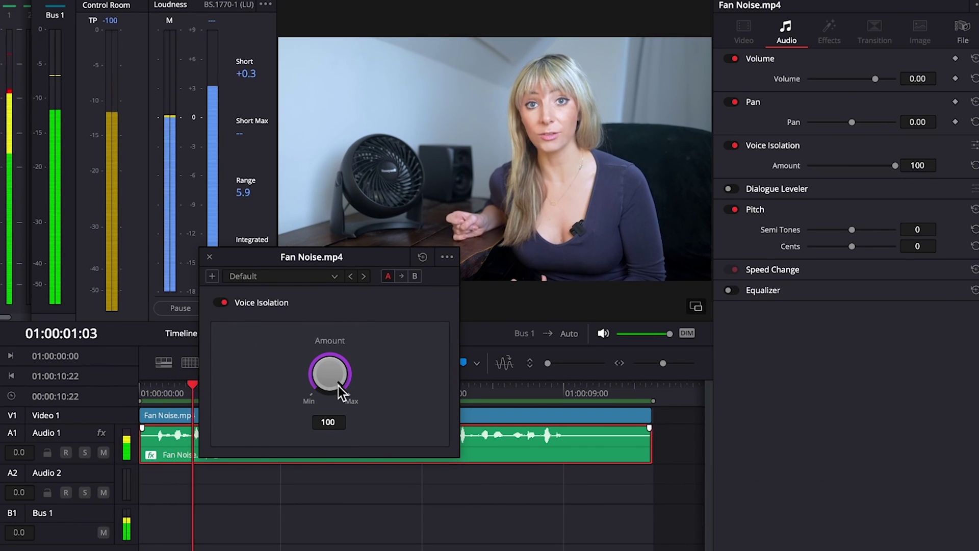
left_click_drag(351, 332, 365, 426)
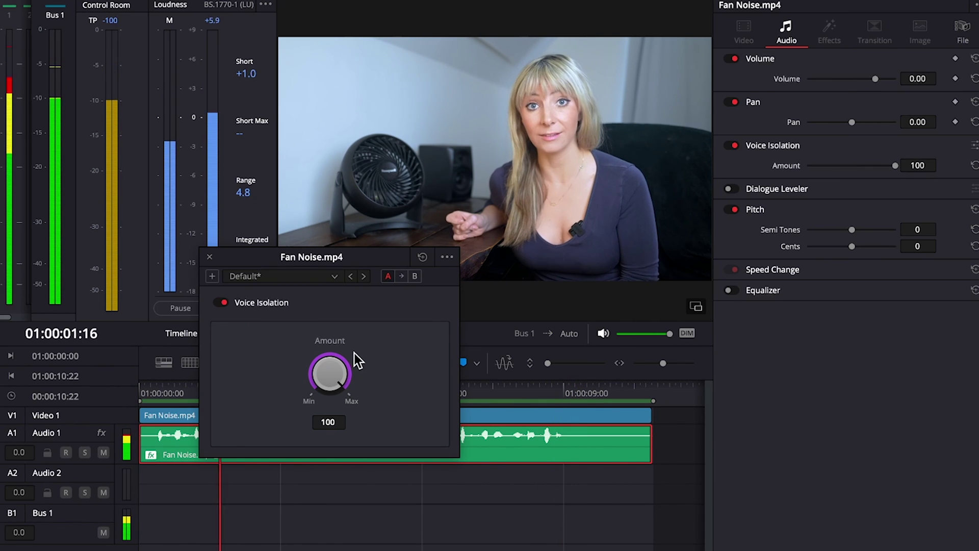
left_click_drag(353, 356, 321, 356)
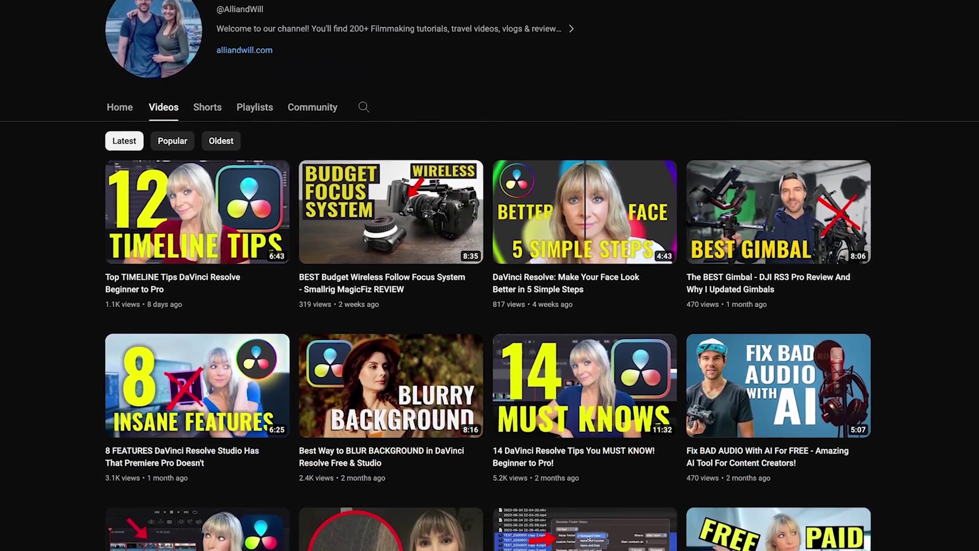
scroll(490, 275, "down", 4)
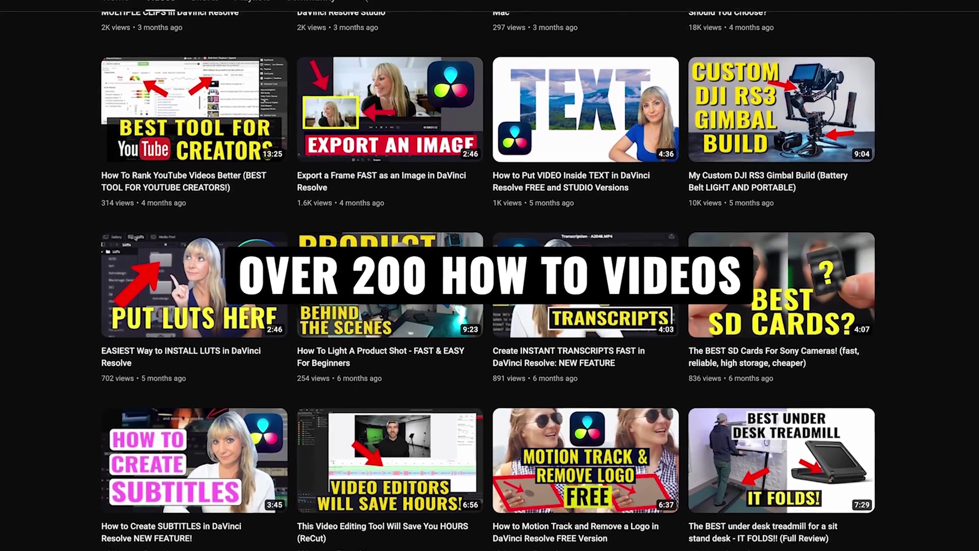
scroll(490, 276, "down", 10)
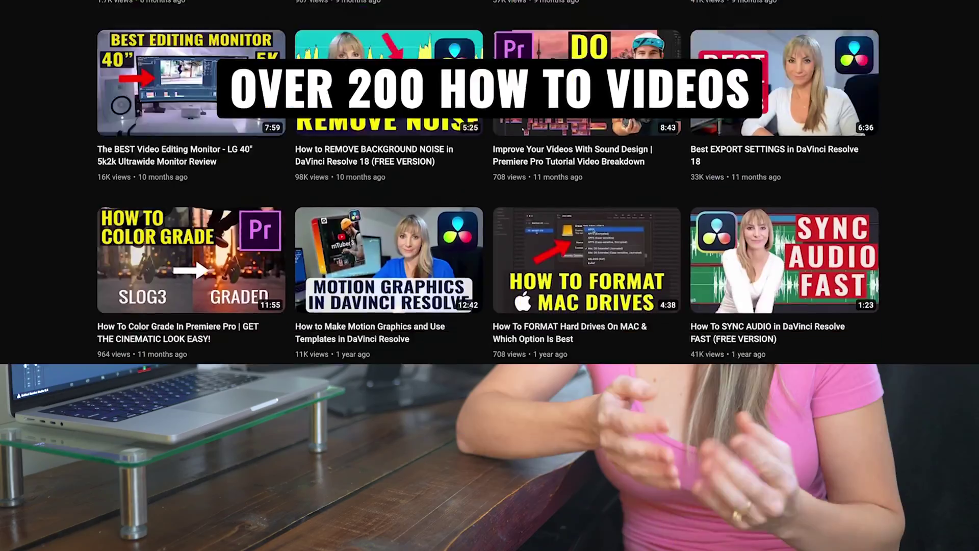